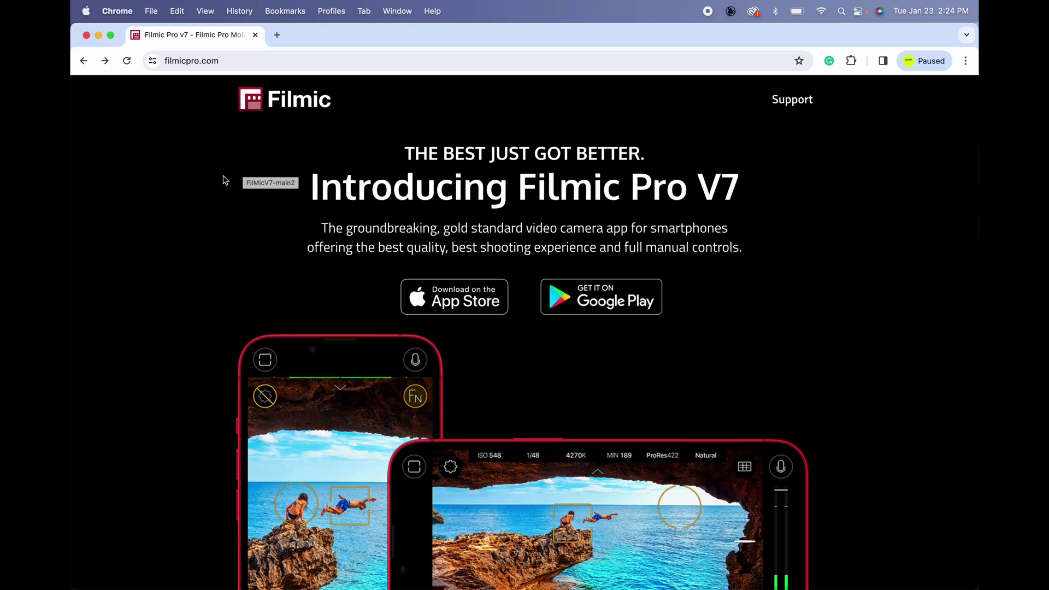
pyautogui.scroll(-3, 203, 289)
pyautogui.scroll(-10, 202, 289)
pyautogui.scroll(-10, 202, 289)
pyautogui.scroll(-10, 202, 289)
pyautogui.scroll(-10, 202, 289)
pyautogui.scroll(-10, 202, 289)
pyautogui.scroll(-3, 202, 288)
# Follow the LUTs link in the filmicpro.com footer to the Filmic LUT Support page.
pyautogui.click(405, 495)
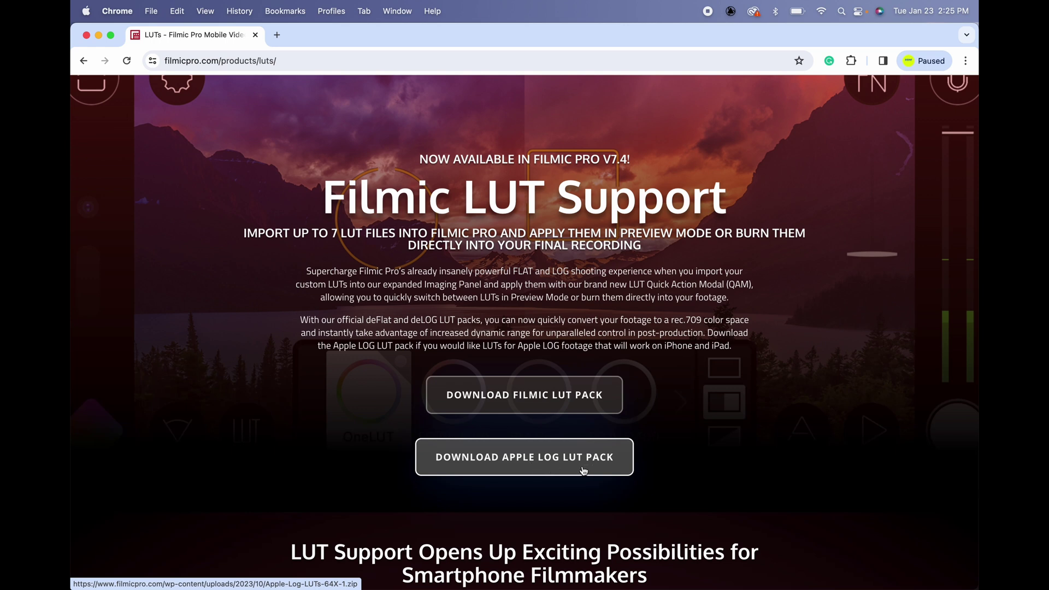
pyautogui.scroll(5, 585, 469)
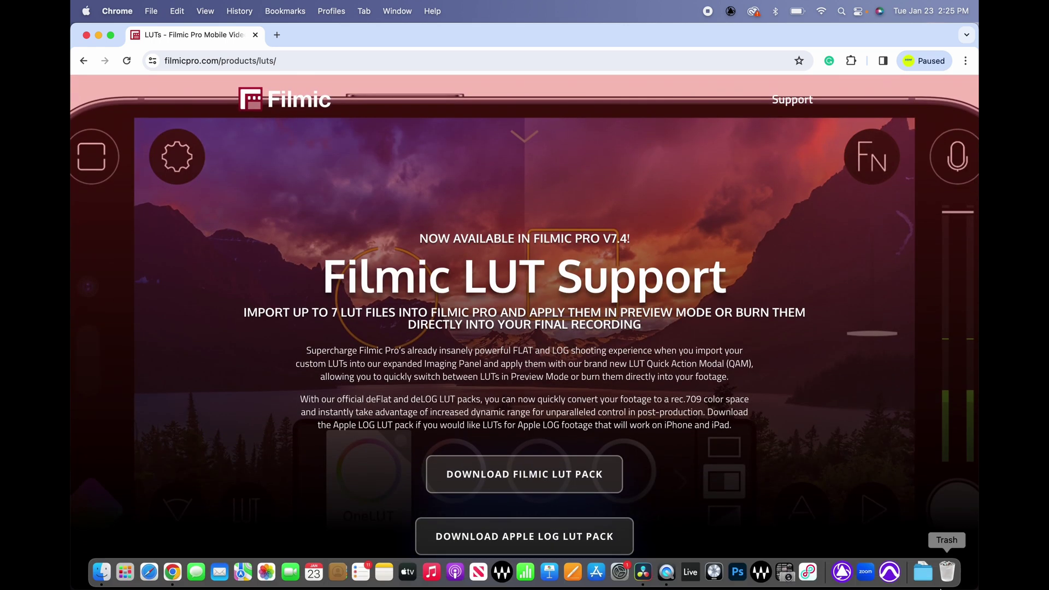
# Check the Downloads stack for both LUT pack folders, then switch back to DaVinci Resolve.
pyautogui.click(922, 570)
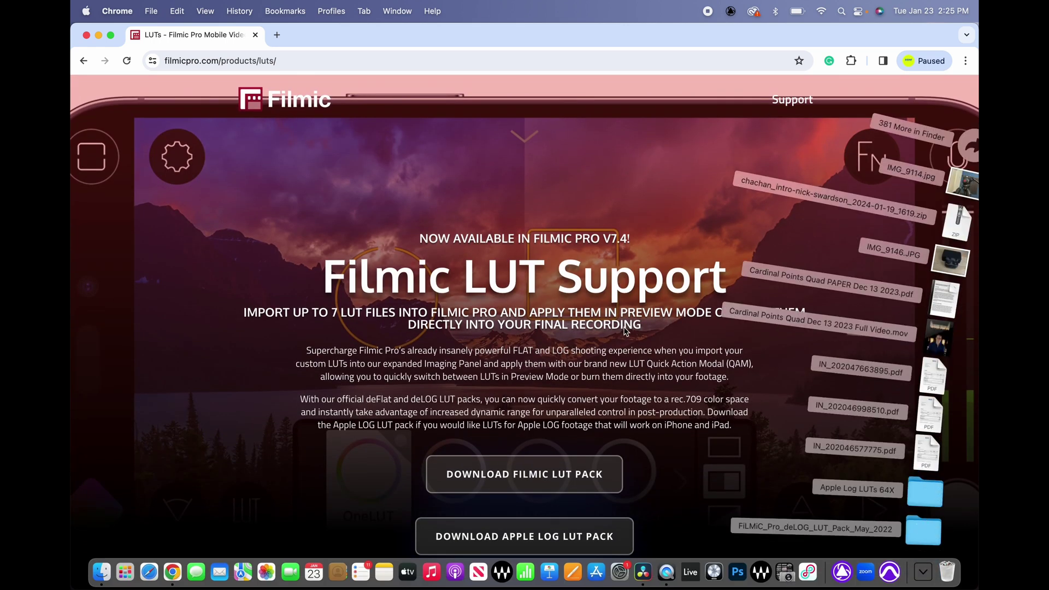
pyautogui.press('super+Tab')
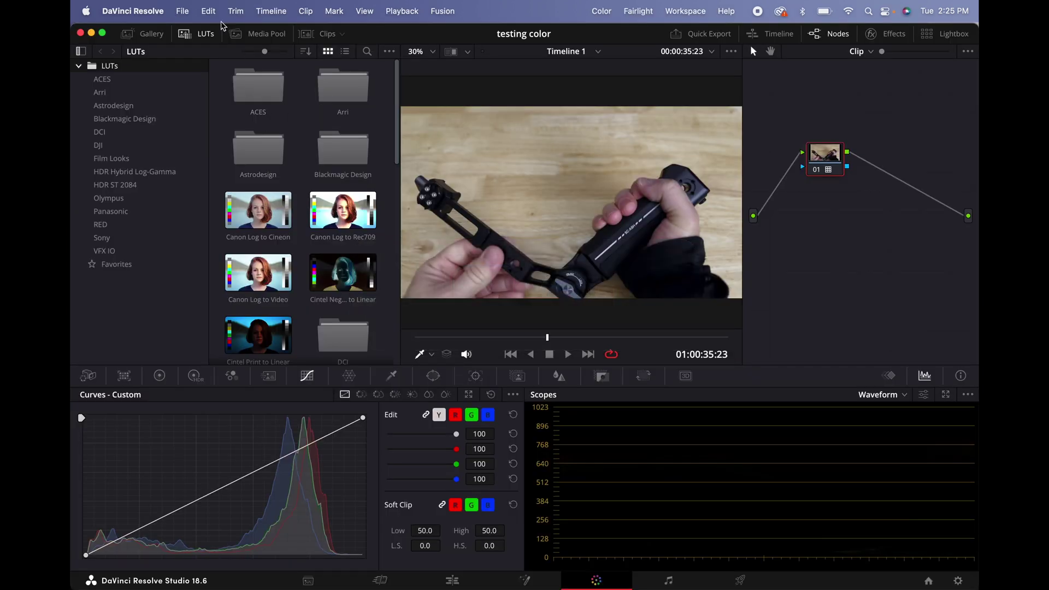
# Open Resolve's LUT folder in Finder from Project Settings > Color Management > Lookup Tables.
pyautogui.click(183, 11)
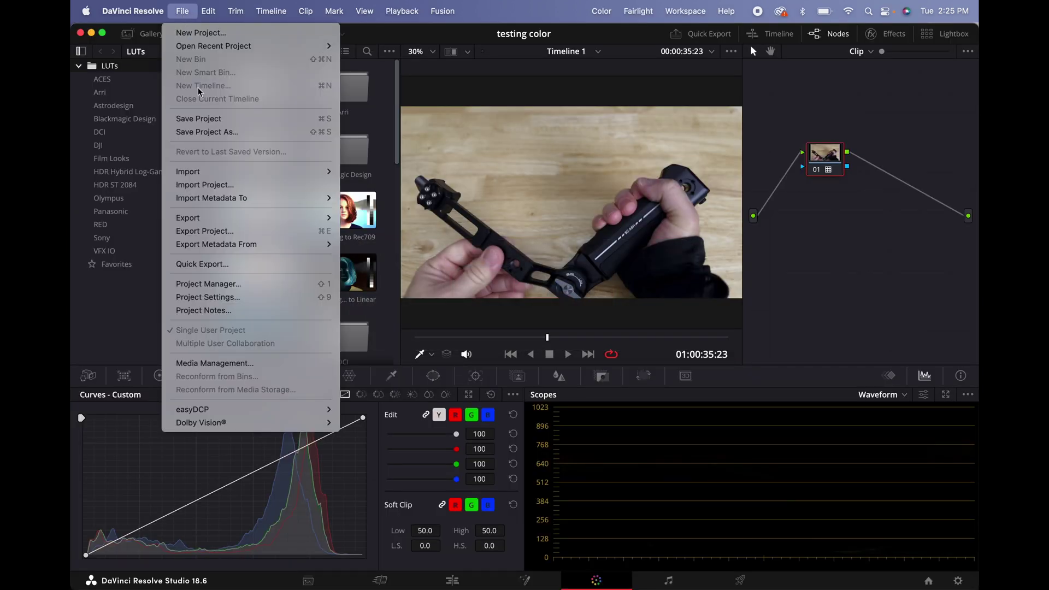
pyautogui.click(243, 301)
pyautogui.click(284, 150)
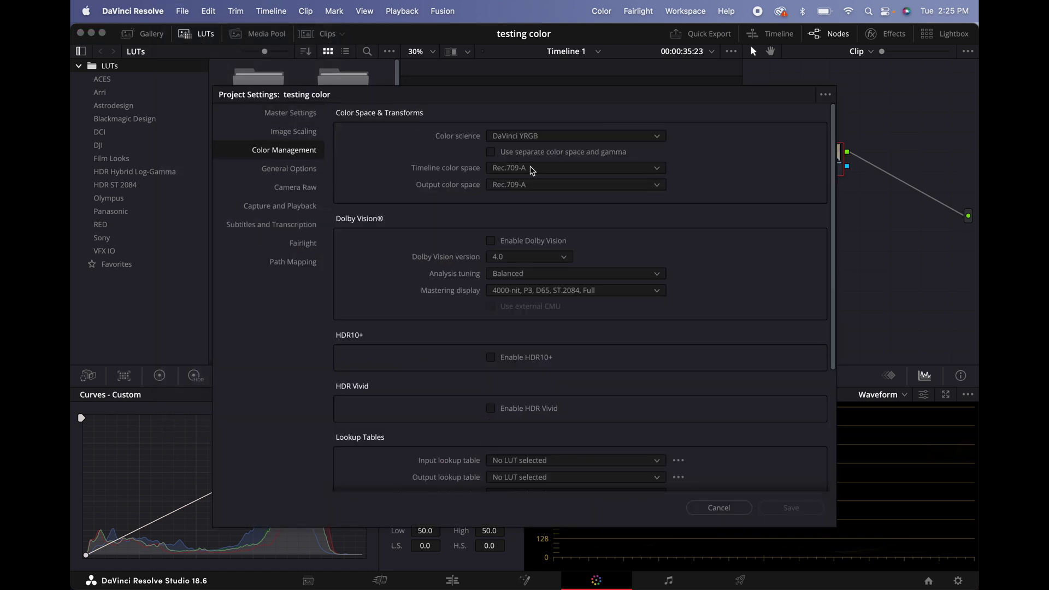
pyautogui.scroll(-5, 530, 170)
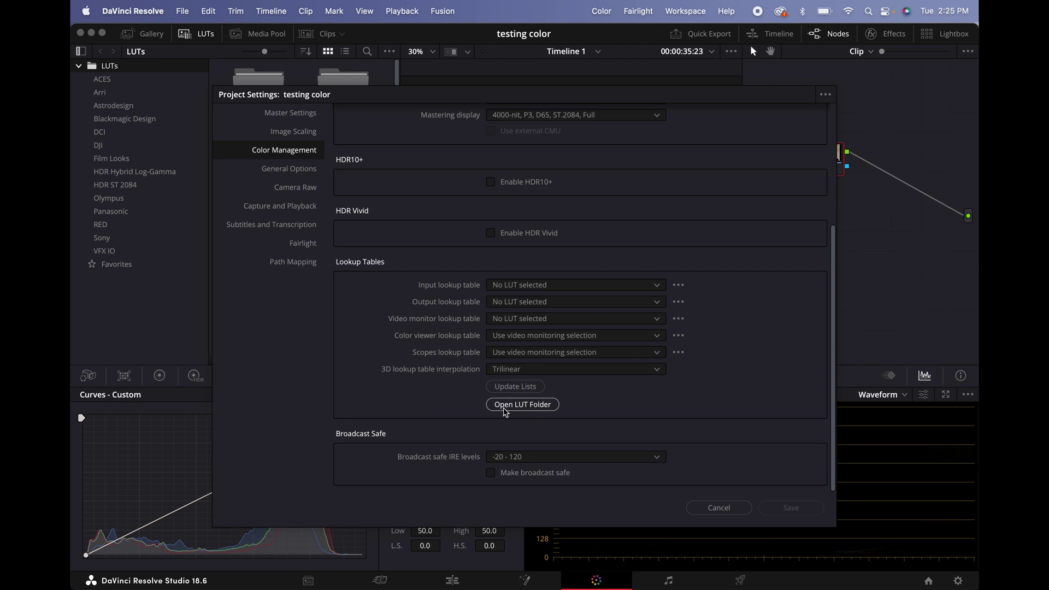
pyautogui.click(524, 405)
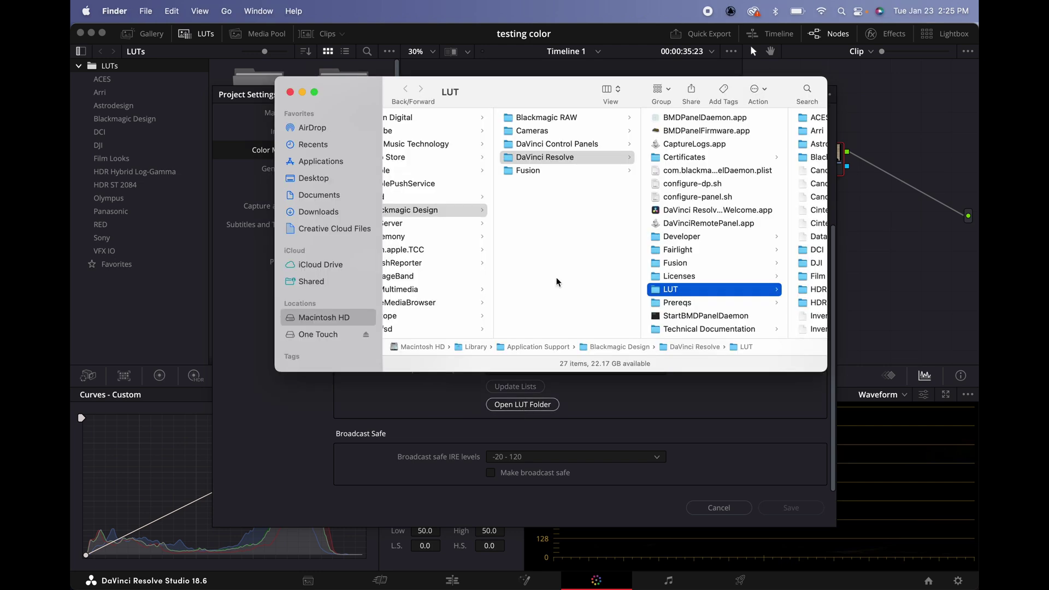
pyautogui.hscroll(5, 553, 278)
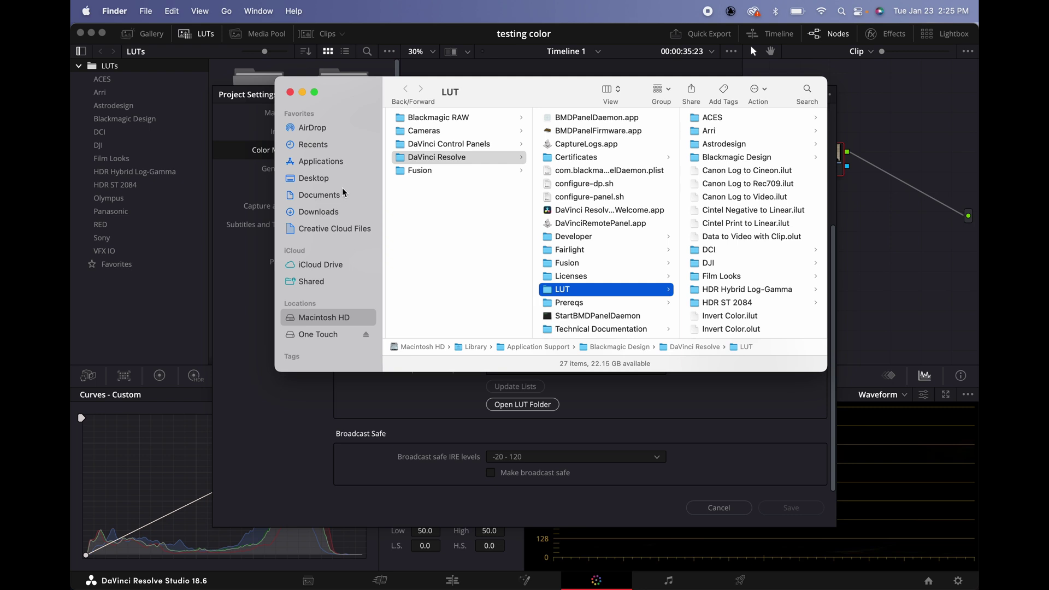
# Open a second Finder window on Downloads, positioned below the LUT folder window.
pyautogui.press('super+n')
pyautogui.click(129, 201)
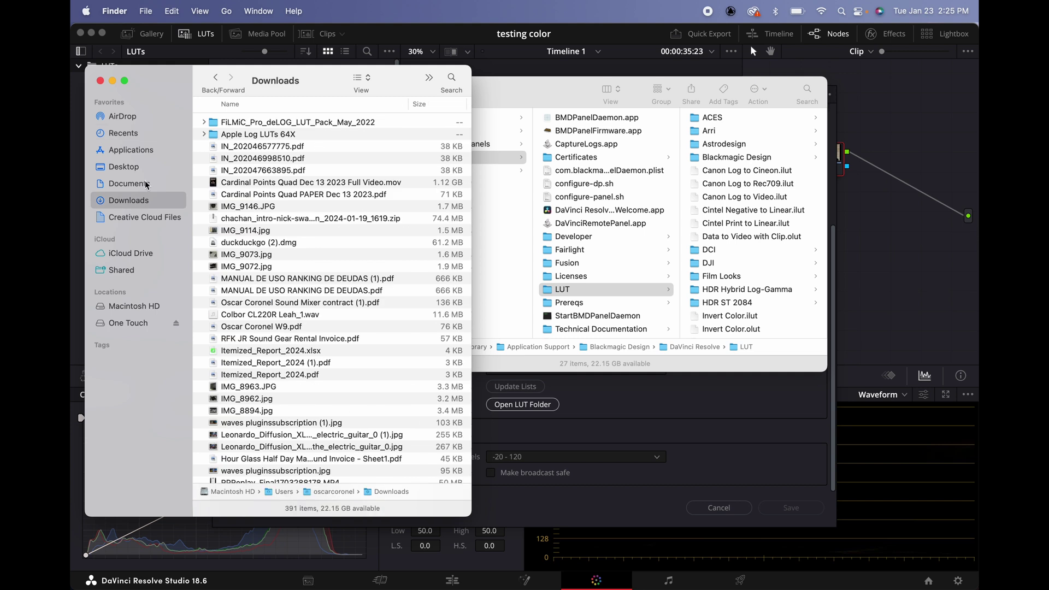
pyautogui.moveTo(162, 78); pyautogui.dragTo(405, 379)
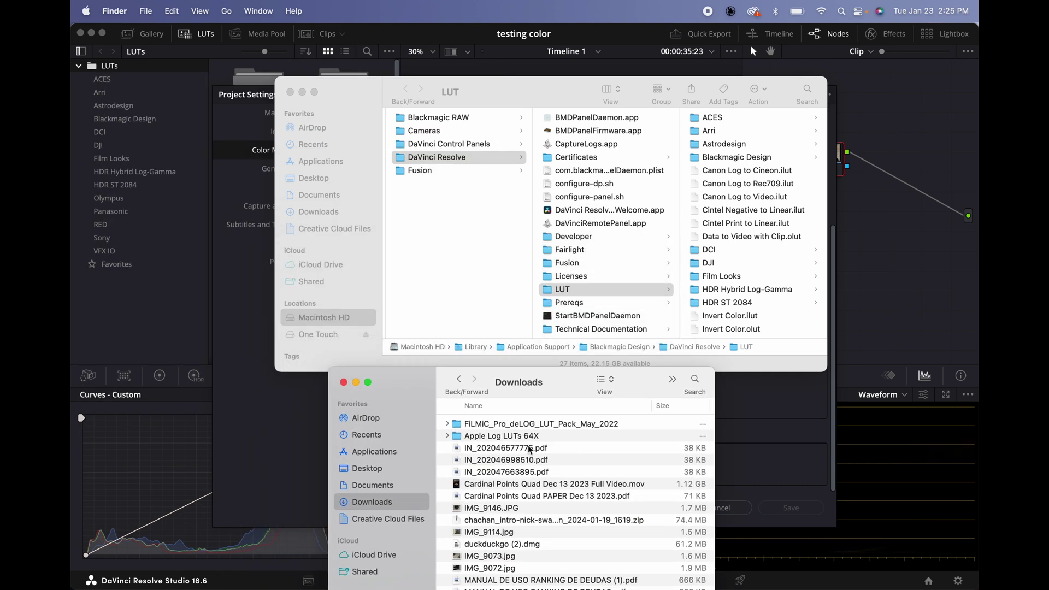
# Move Apple Log LUTs 64X and FiLMiC_Pro_deLOG_LUT_Pack_May_2022 into Resolve's LUT folder, then return to Resolve.
pyautogui.click(537, 439)
pyautogui.keyDown('super'); pyautogui.click(550, 426); pyautogui.keyUp('super')
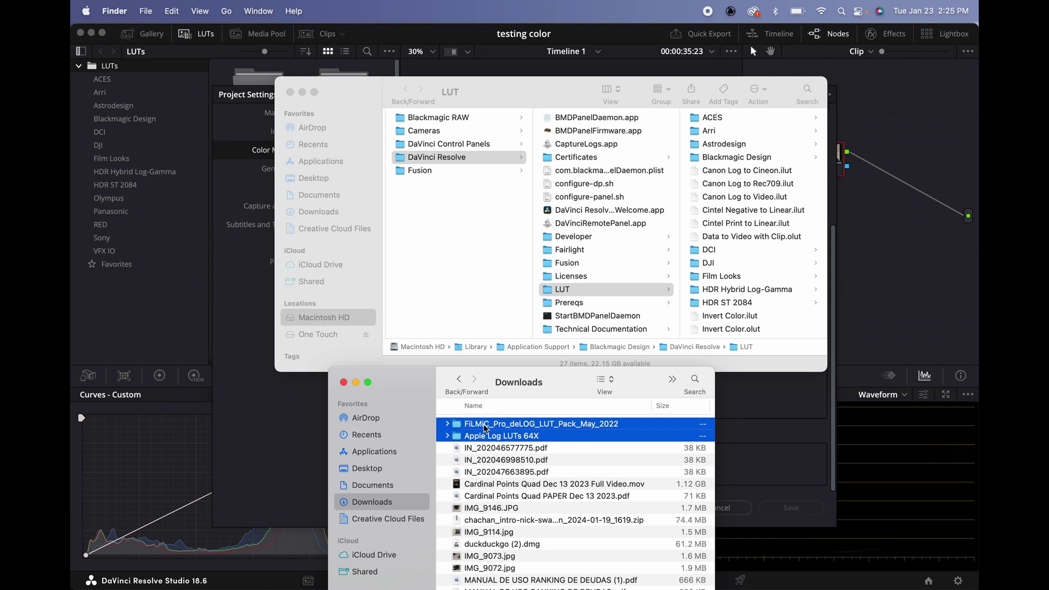
pyautogui.moveTo(479, 427); pyautogui.dragTo(730, 328)
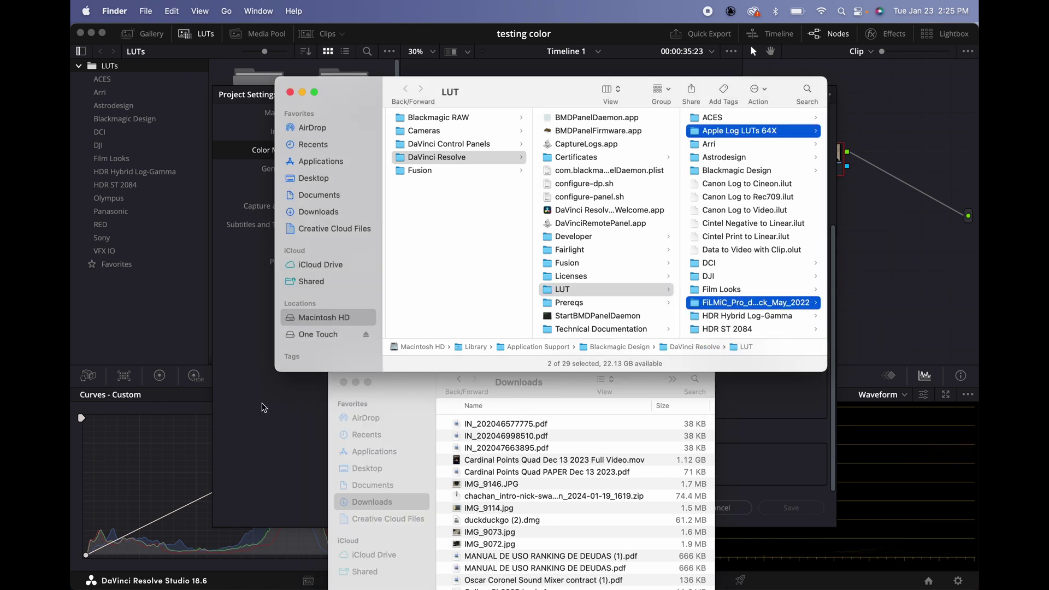
pyautogui.click(262, 408)
# Cancel Project Settings, quit Resolve, close both Finder windows, and relaunch Resolve from the Dock.
pyautogui.click(719, 507)
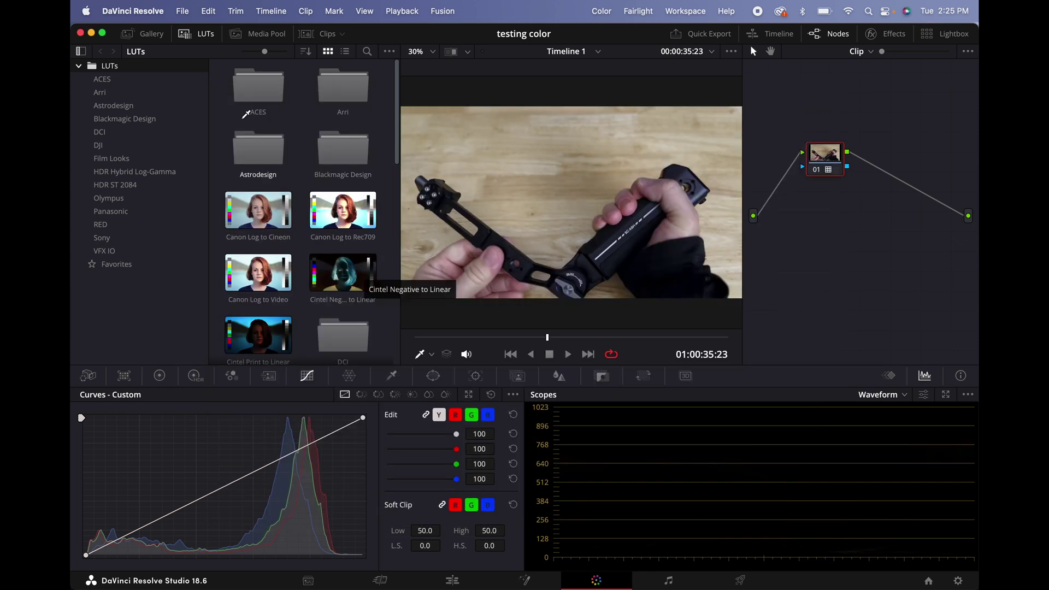
pyautogui.press('super+Tab')
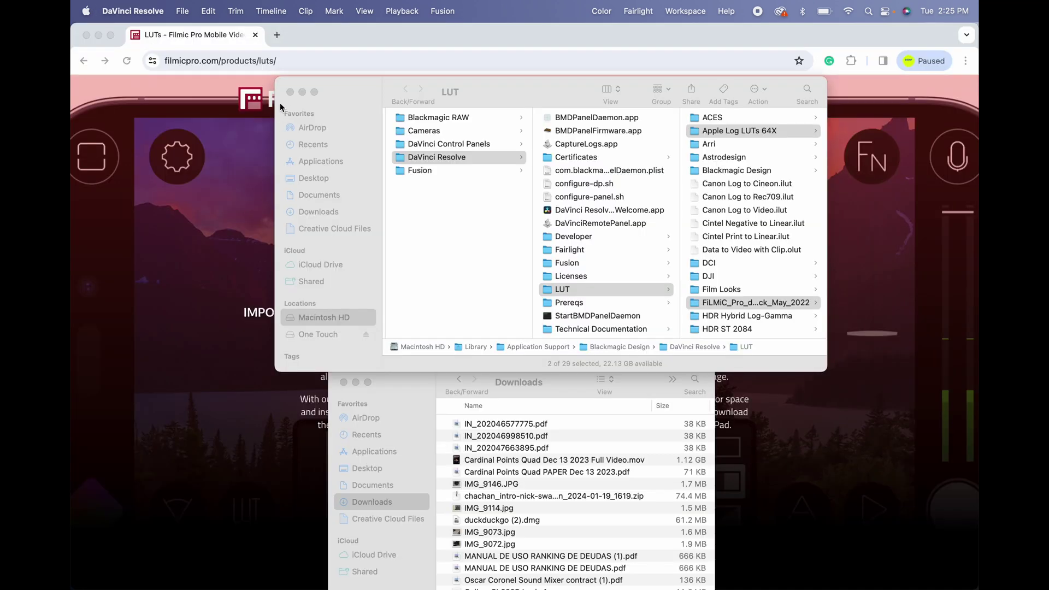
pyautogui.click(289, 91)
pyautogui.click(343, 383)
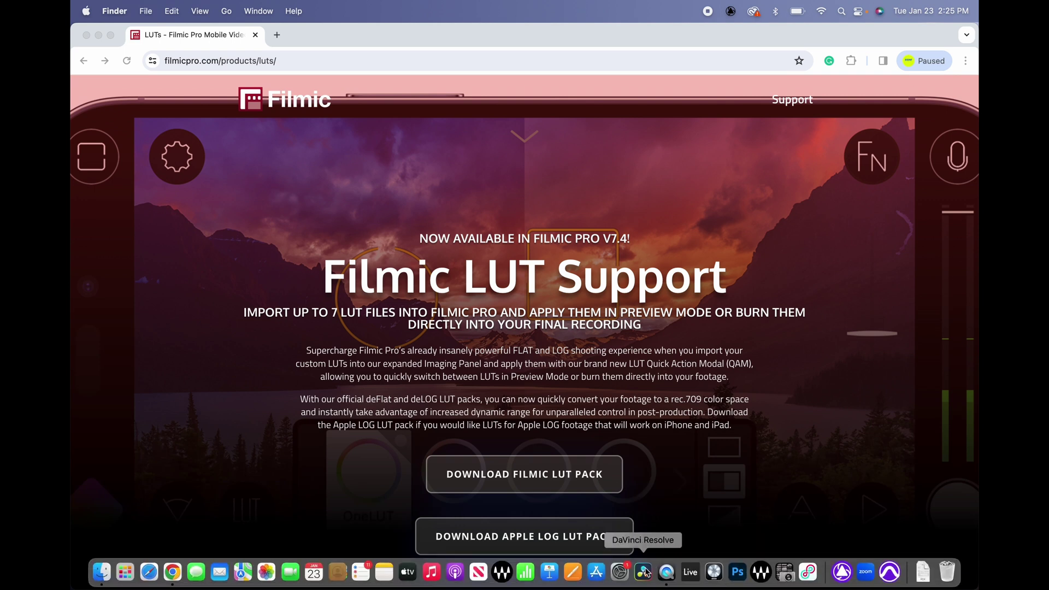
pyautogui.click(642, 570)
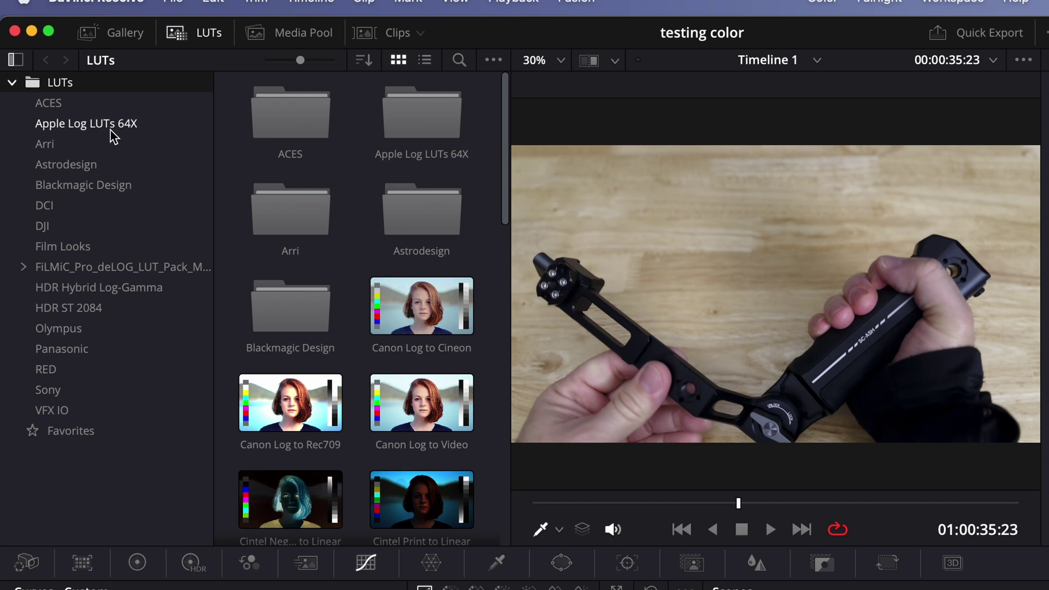
# Browse Apple Log LUTs 64X and the FiLMiC pack's 8-bit, 10-bit and ProRes_LUTs_iOS_only subfolders.
pyautogui.click(87, 123)
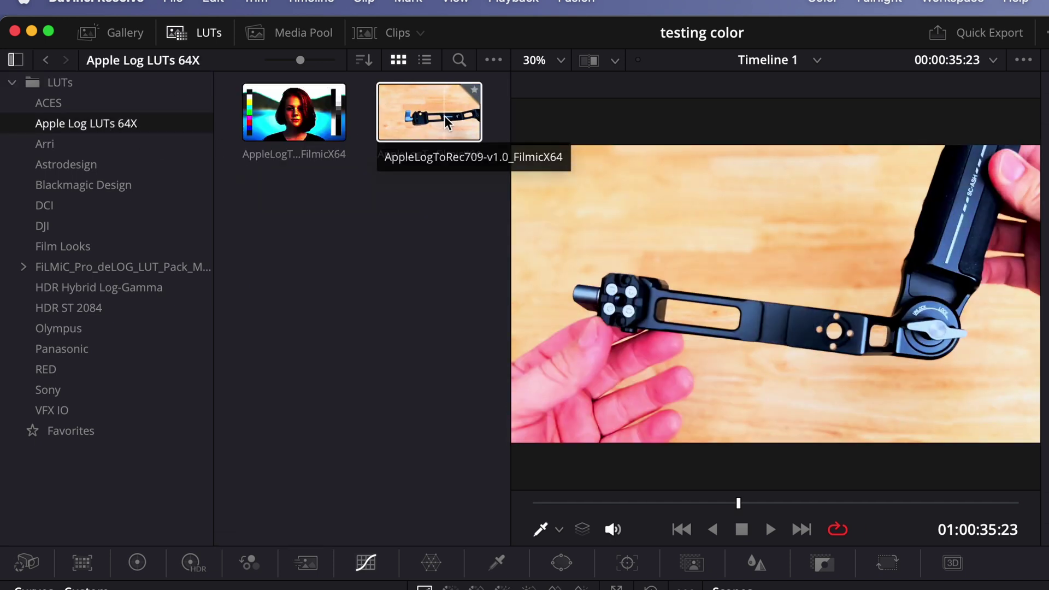
pyautogui.click(23, 266)
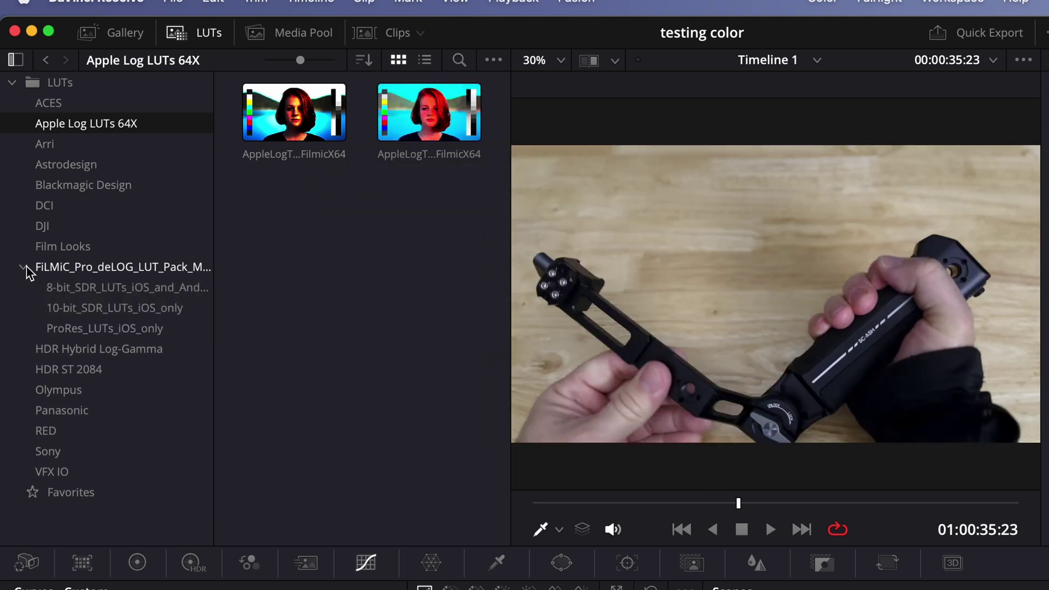
pyautogui.click(89, 267)
pyautogui.click(101, 287)
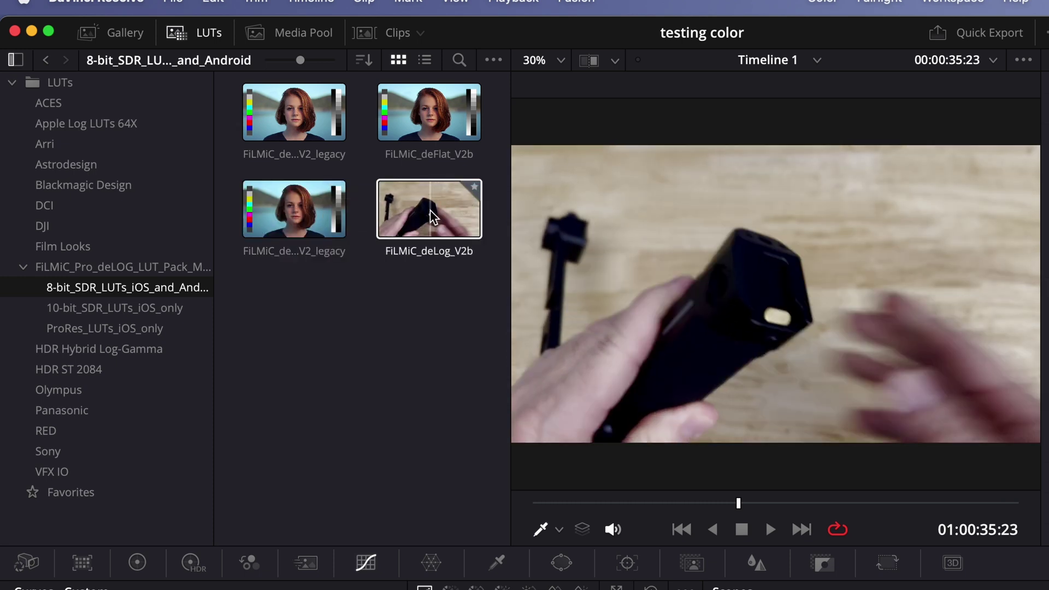
pyautogui.click(144, 307)
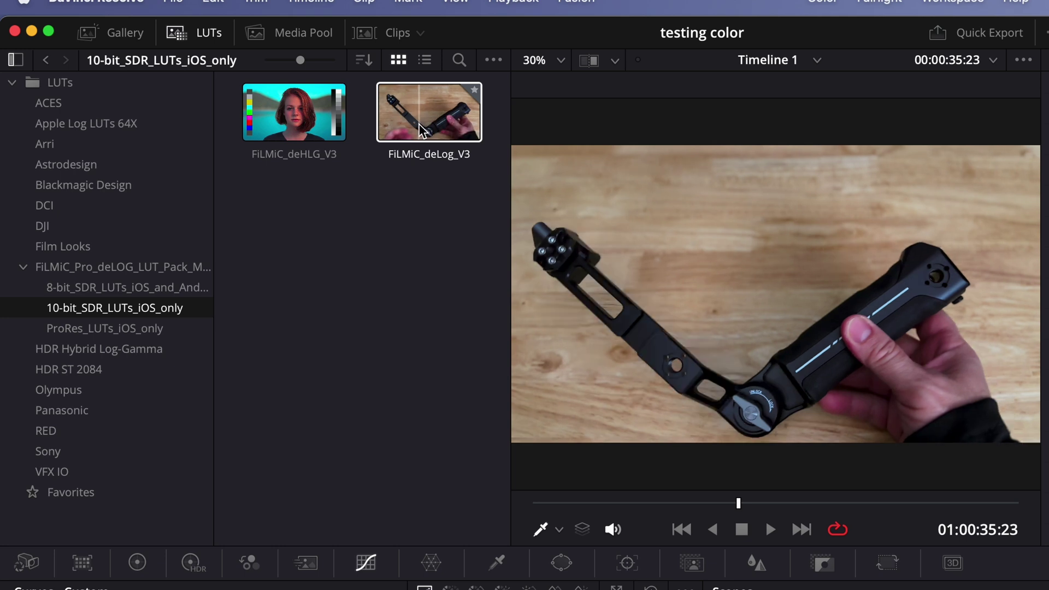
pyautogui.click(127, 328)
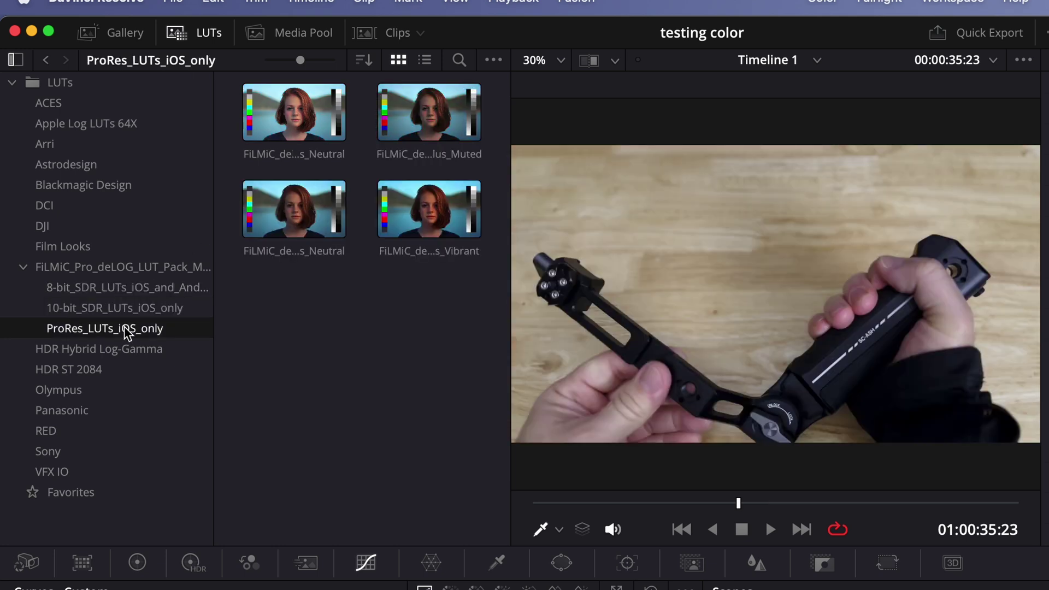
# Widen the LUT folder list and apply FiLMiC_deLogV3Plus_Vibrant to node 01.
pyautogui.moveTo(215, 340); pyautogui.dragTo(234, 340)
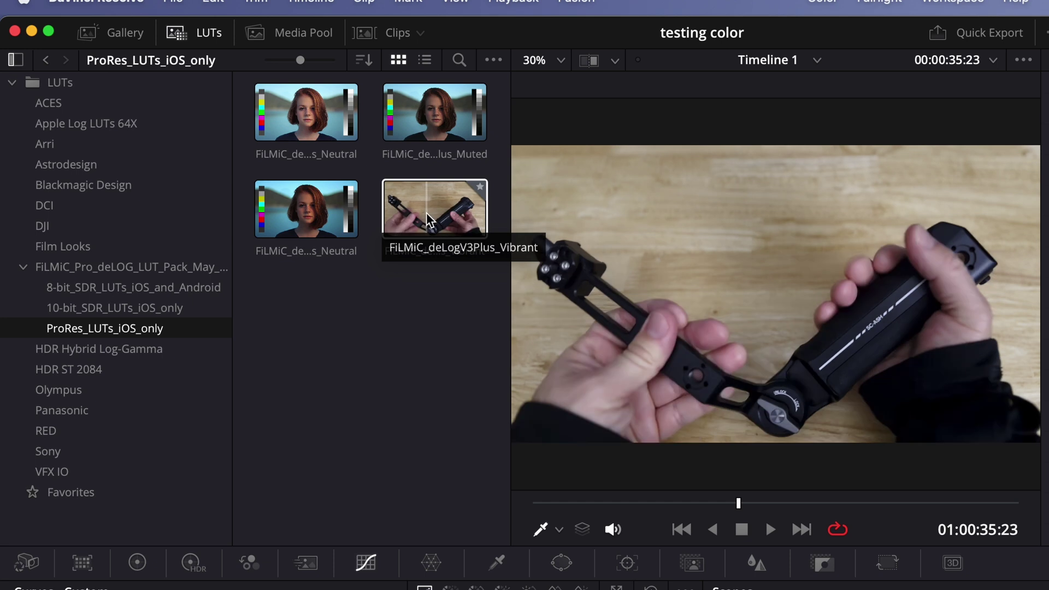
pyautogui.doubleClick(427, 212)
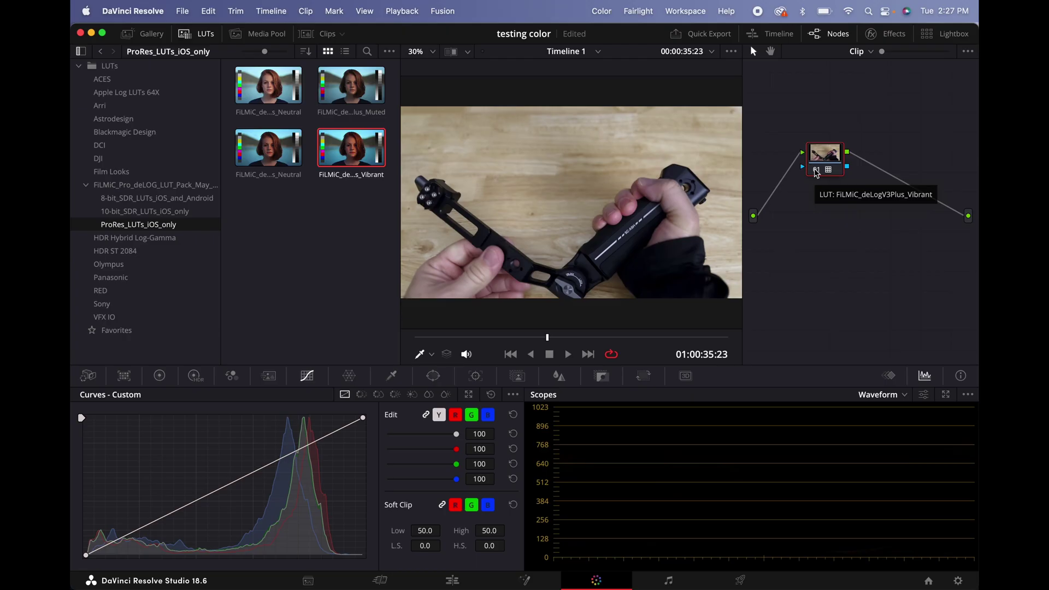
pyautogui.click(815, 172)
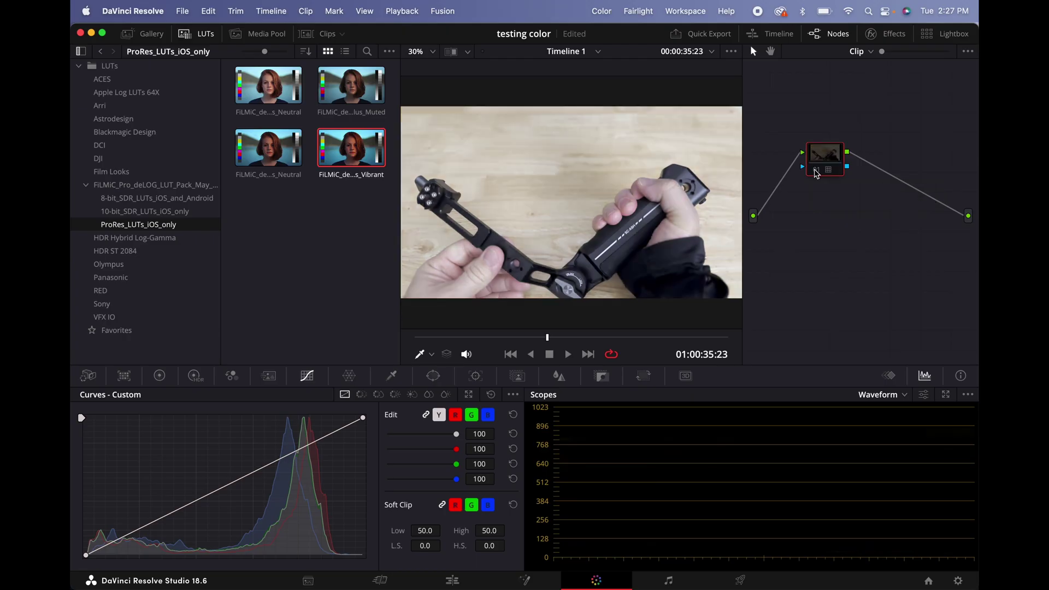
pyautogui.click(816, 172)
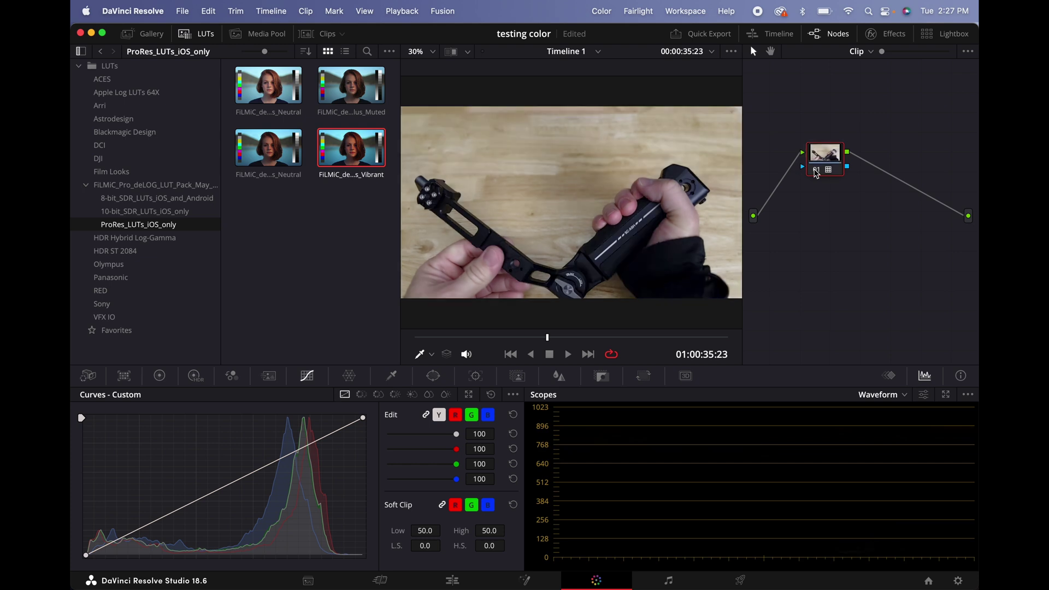